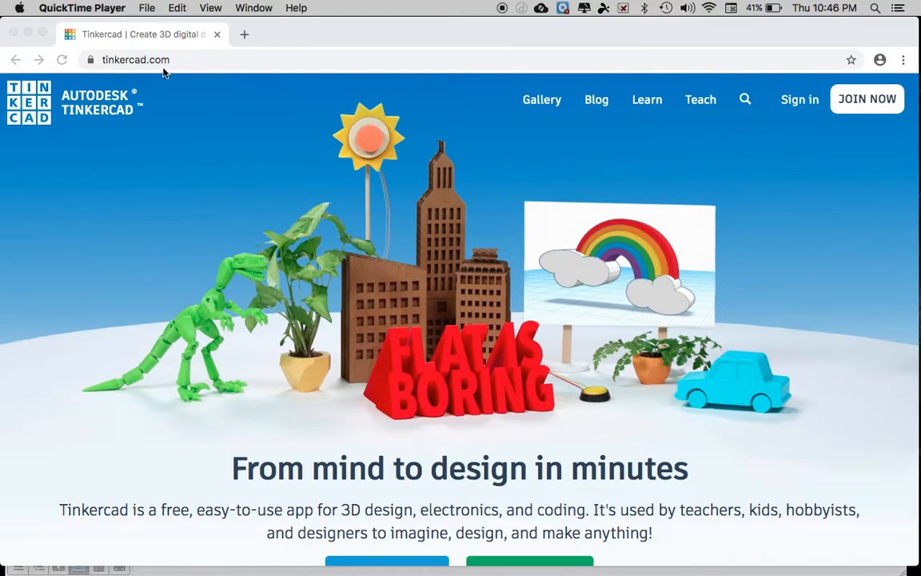
Step: Go to the Autodesk sign-in page and choose Google from the social sign-in providers
scroll(216, 156, "down", 2)
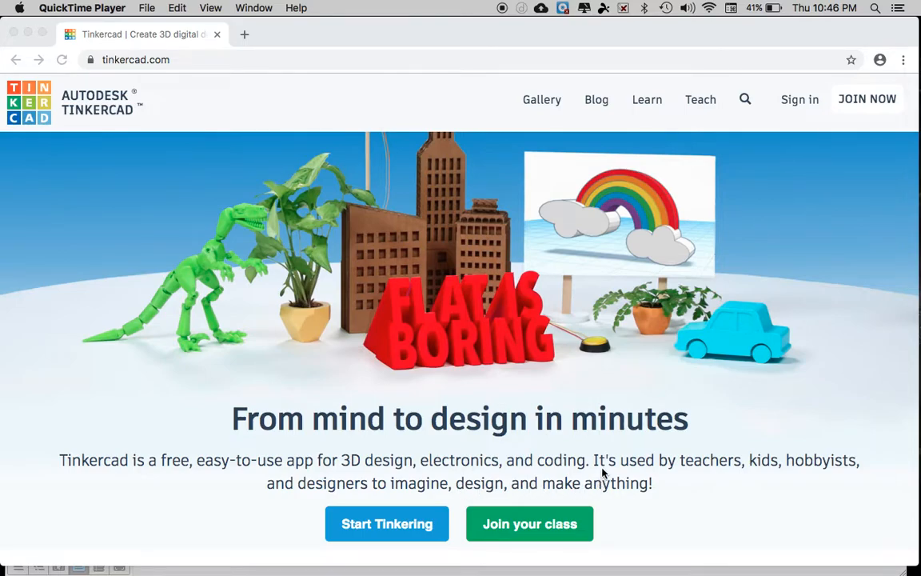
scroll(608, 450, "up", 2)
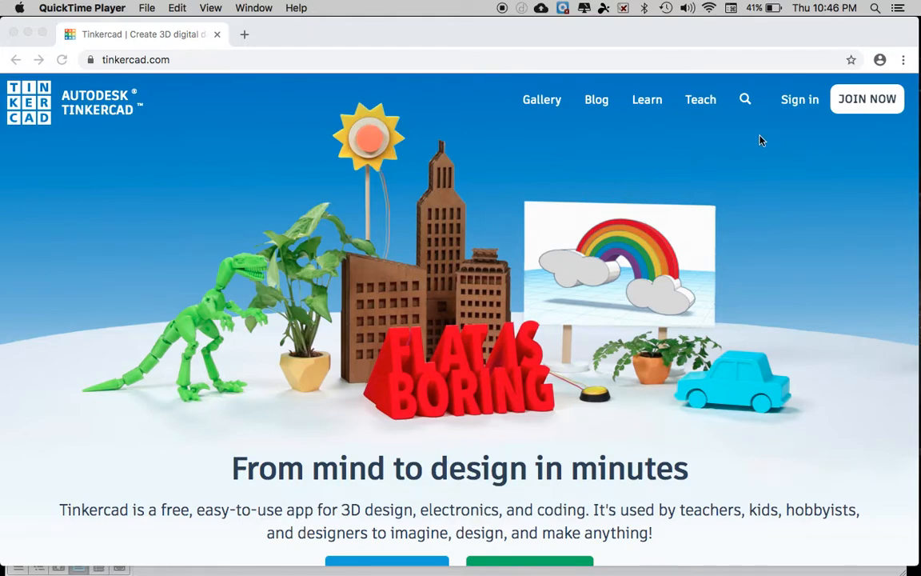
left_click(798, 105)
left_click(799, 101)
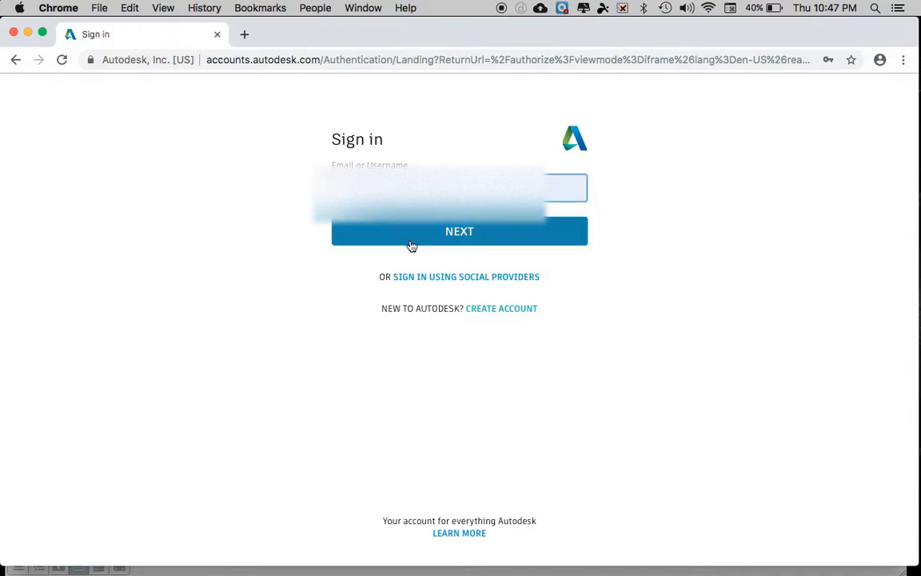
left_click(460, 280)
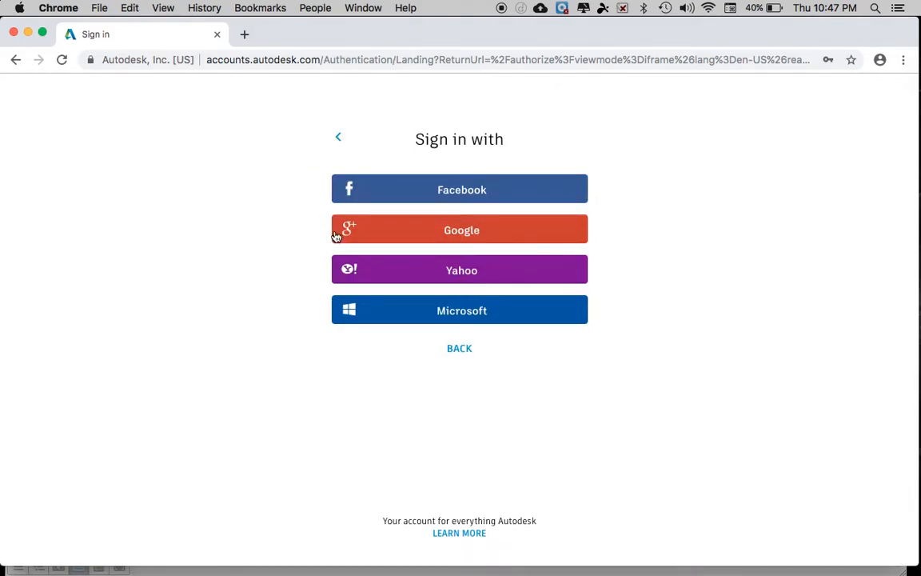
left_click(449, 230)
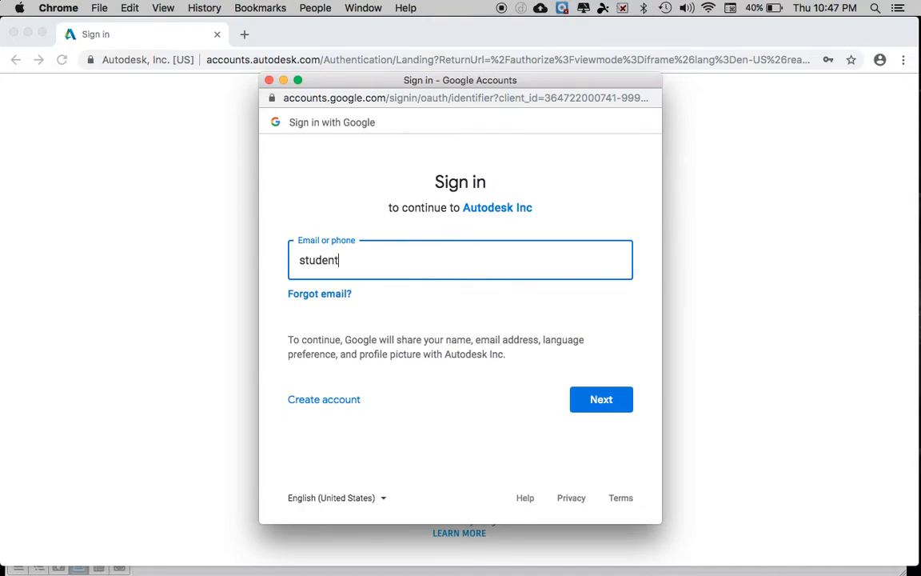
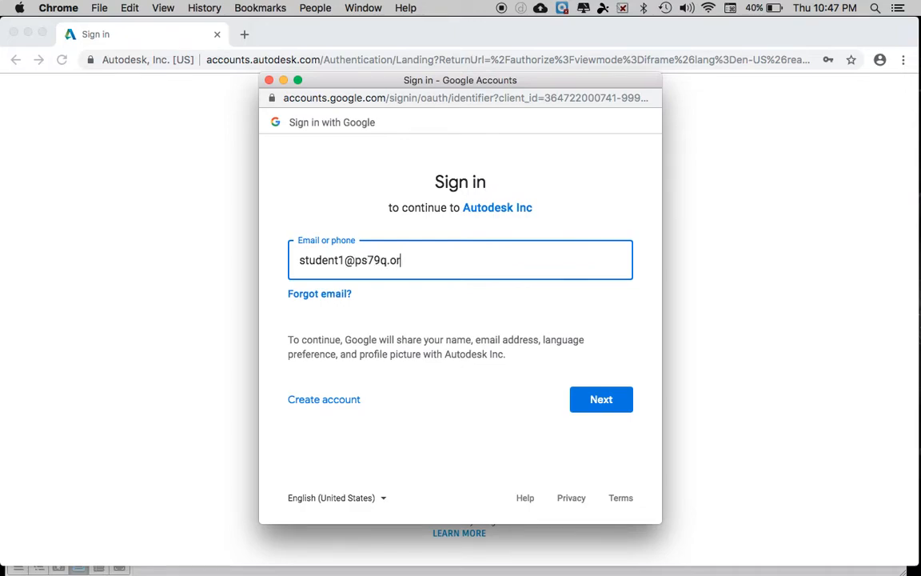
Step: Enter the Google account e-mail and password to finish signing in
key("Return")
type("••")
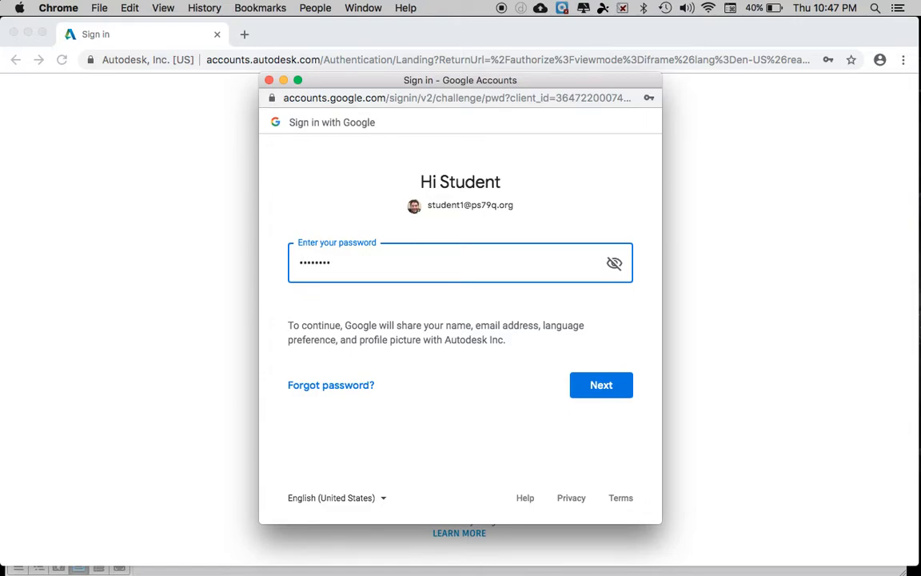
type("••••••")
key("Return")
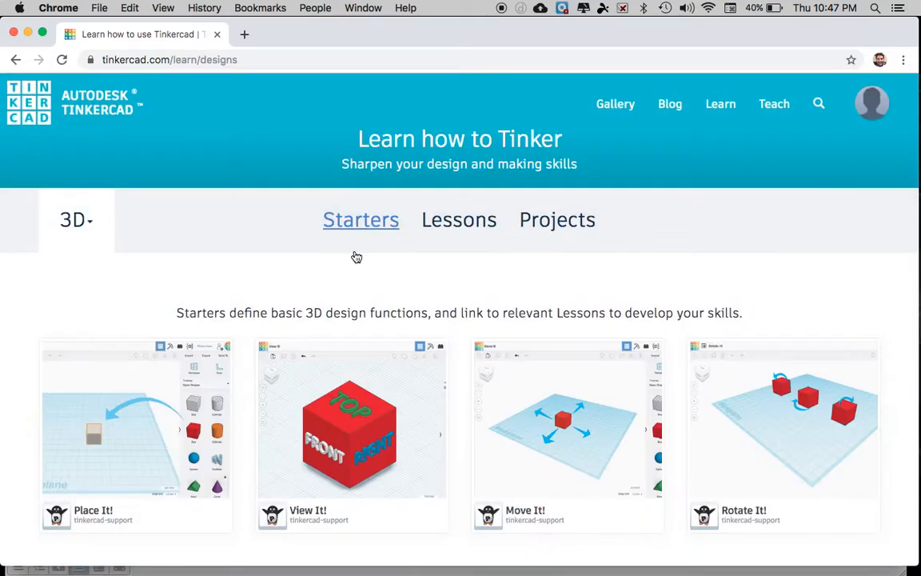
Step: Browse the full list of Starters and open the Place It! lesson
scroll(431, 345, "down", 3)
left_click(464, 430)
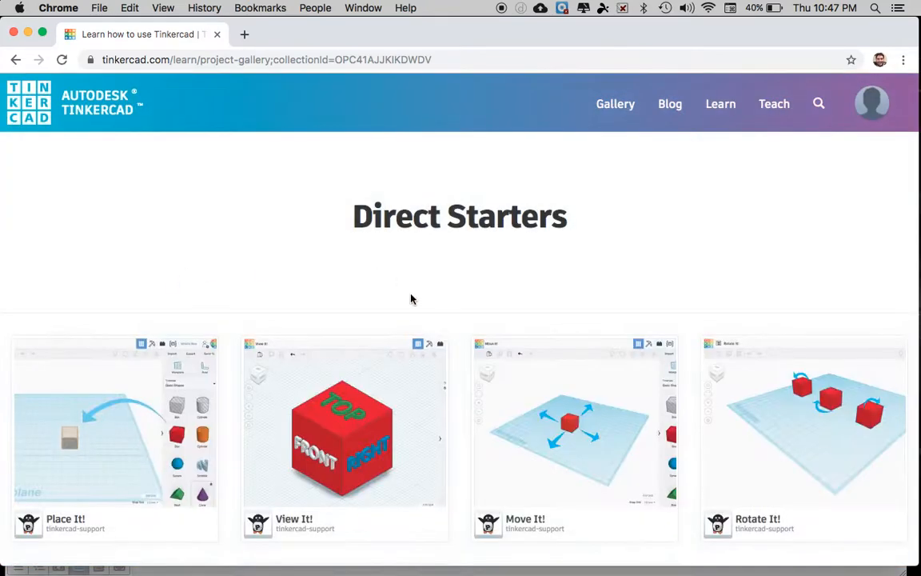
scroll(413, 294, "down", 4)
left_click(123, 284)
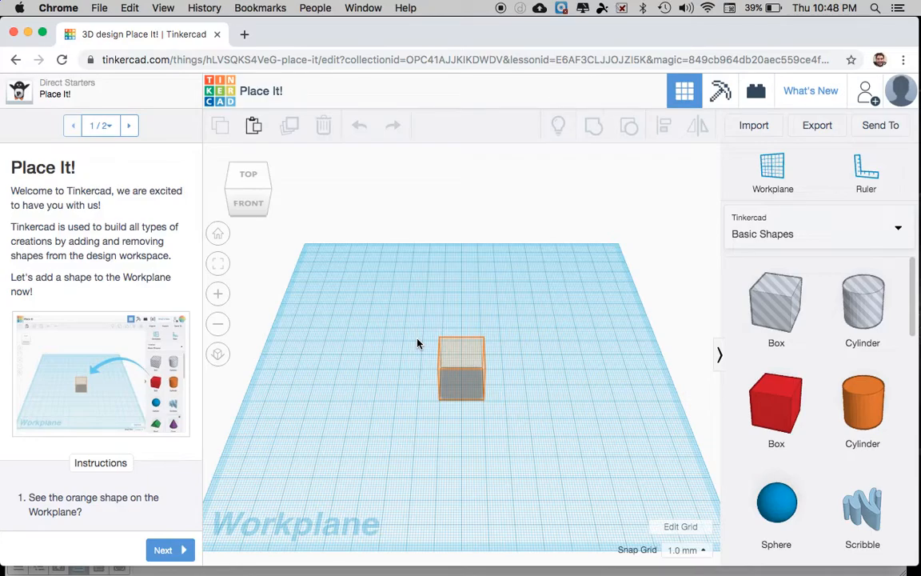
Step: Leave the lesson through the Tinkercad logo and start a blank design
left_click(239, 90)
left_click(228, 91)
left_click(228, 91)
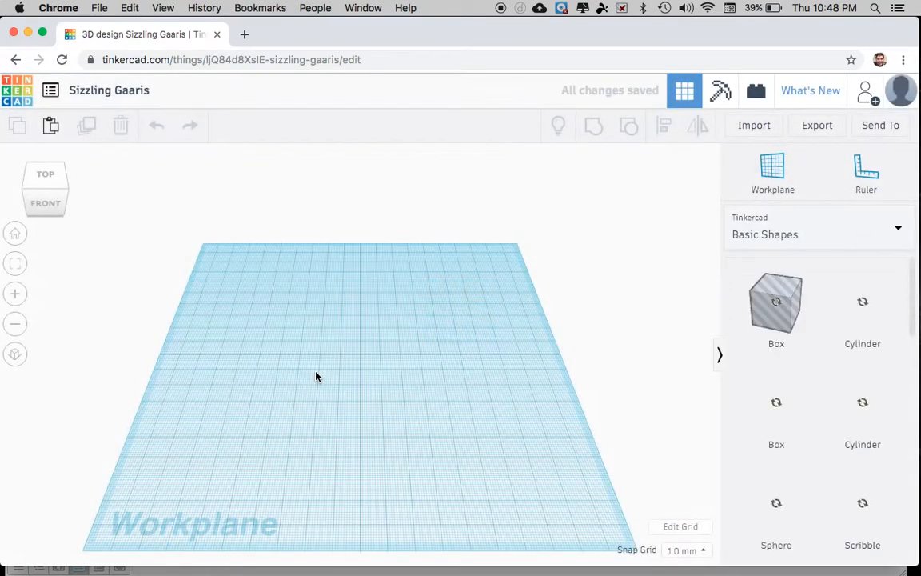
right_click_drag(326, 452, 395, 415)
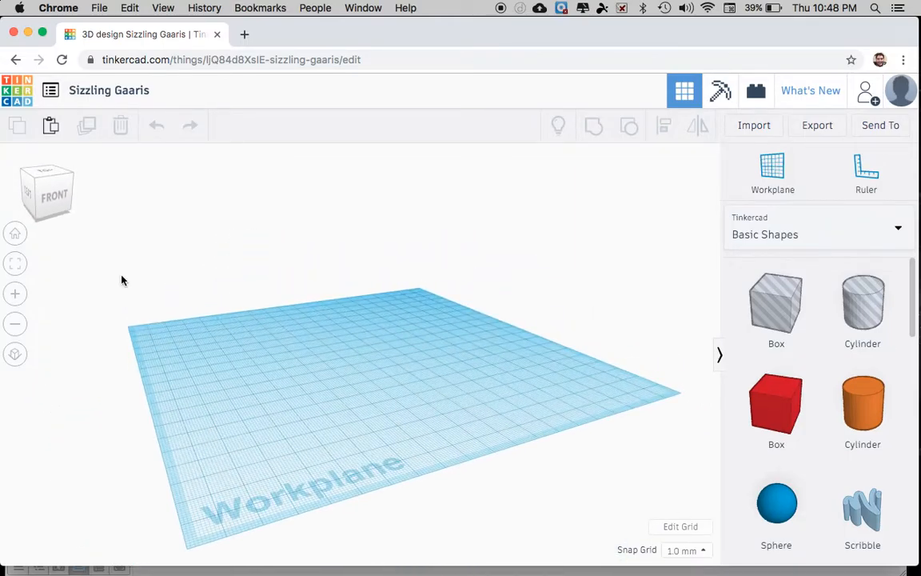
mouse_move(46, 191)
left_mouse_down()
mouse_move(72, 204)
mouse_move(53, 214)
mouse_move(37, 191)
mouse_move(42, 206)
left_mouse_up()
right_click_drag(195, 297, 285, 341)
right_click_drag(406, 409, 378, 416)
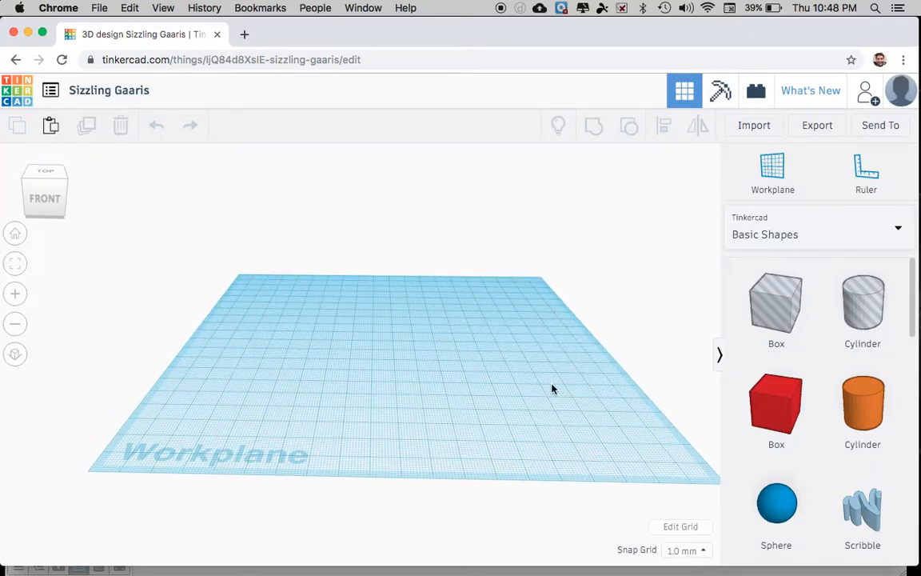
scroll(833, 321, "down", 5)
scroll(834, 322, "down", 5)
scroll(833, 321, "up", 10)
left_click(781, 233)
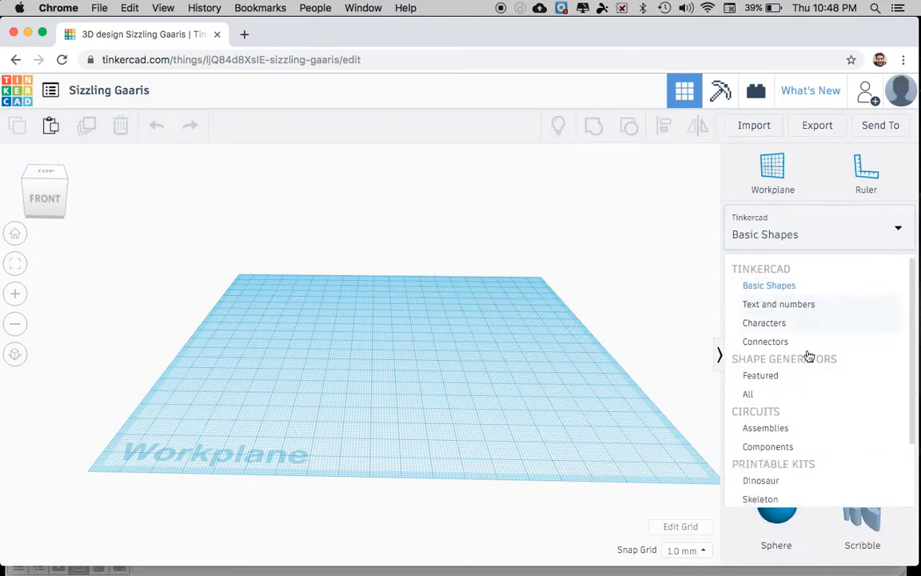
scroll(808, 343, "down", 1)
left_click(787, 285)
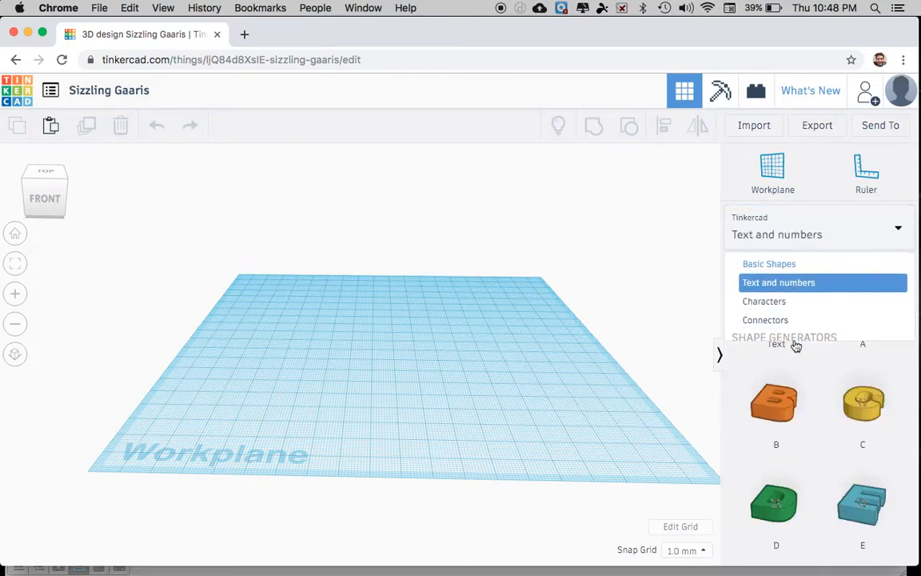
scroll(823, 418, "down", 6)
scroll(807, 368, "up", 4)
left_click(763, 232)
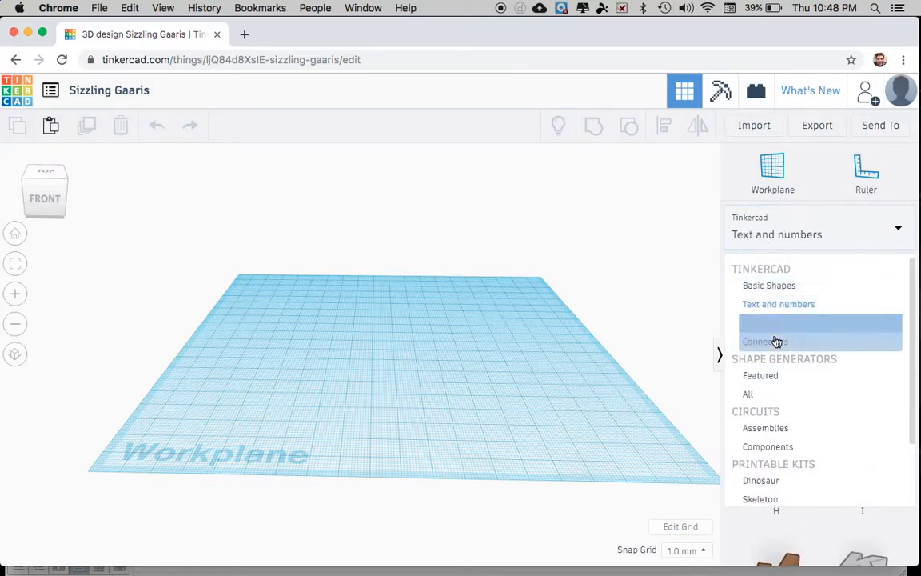
left_click(774, 342)
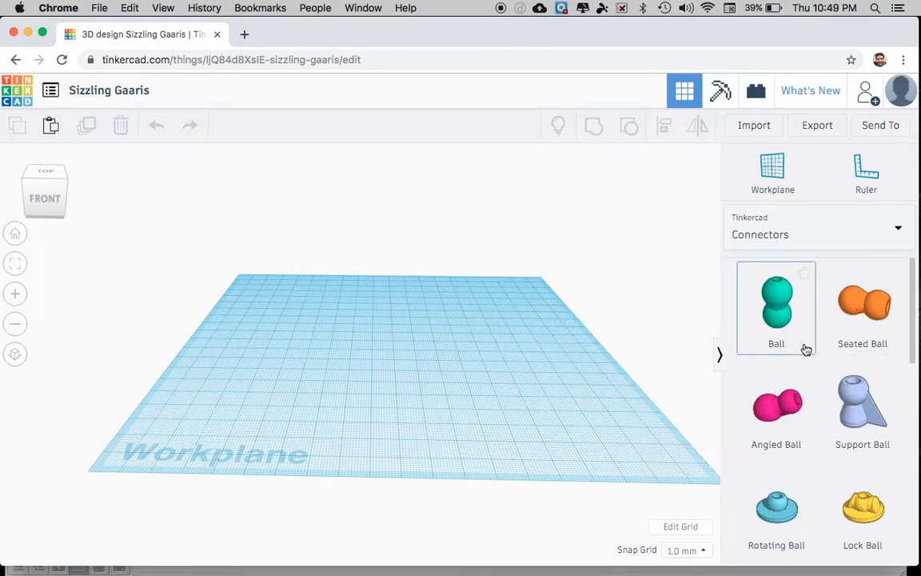
scroll(806, 350, "down", 5)
scroll(810, 331, "down", 2)
scroll(810, 331, "up", 6)
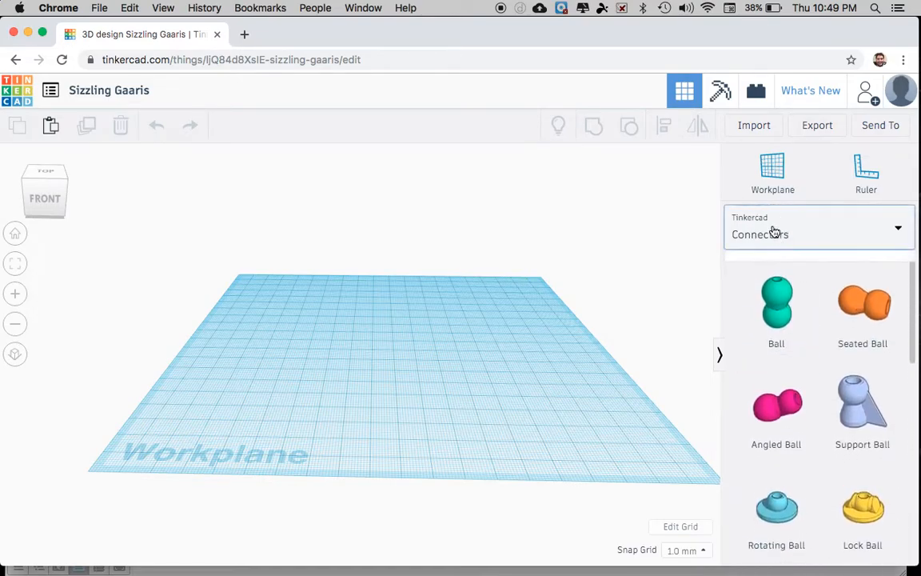
left_click(774, 231)
scroll(776, 342, "down", 3)
scroll(775, 342, "up", 2)
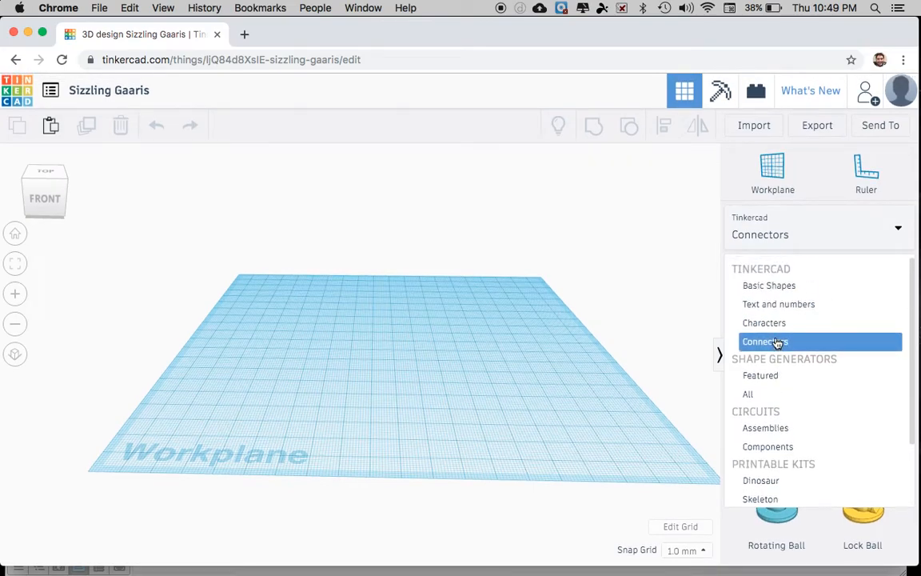
Step: Place a red Box from Basic Shapes and scale it evenly to about 51 mm
left_click(768, 286)
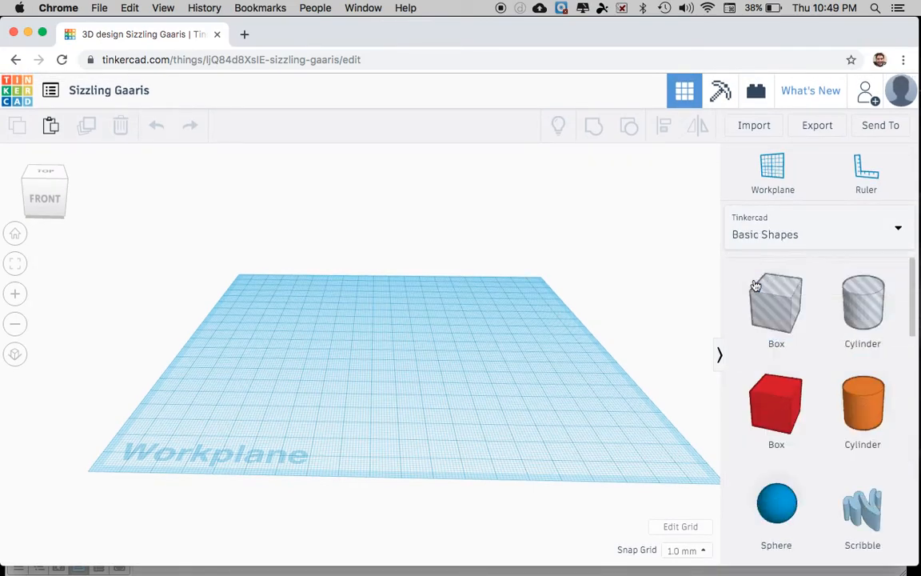
left_click_drag(773, 384, 407, 359)
right_click_drag(365, 431, 453, 430)
left_click_drag(410, 356, 392, 391, "shift")
left_click(502, 354)
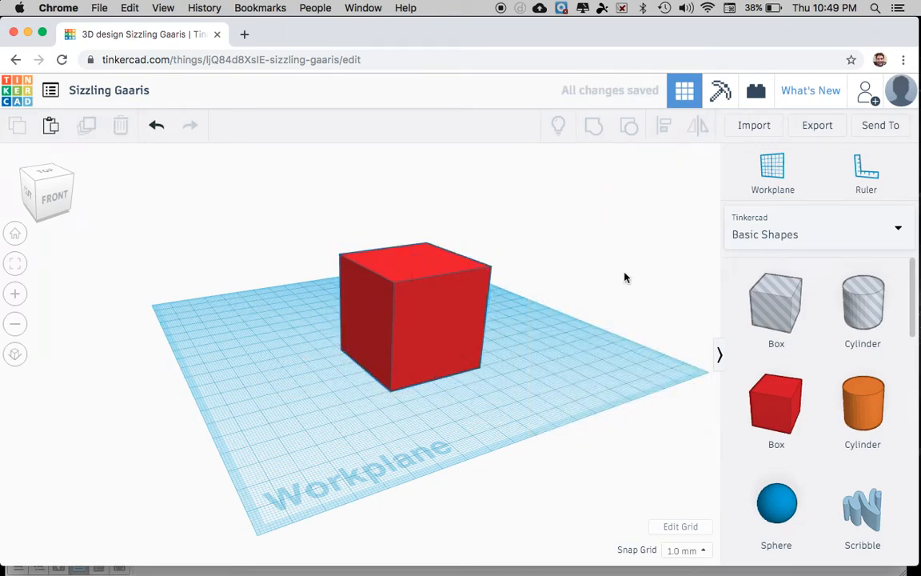
right_click_drag(567, 384, 524, 378)
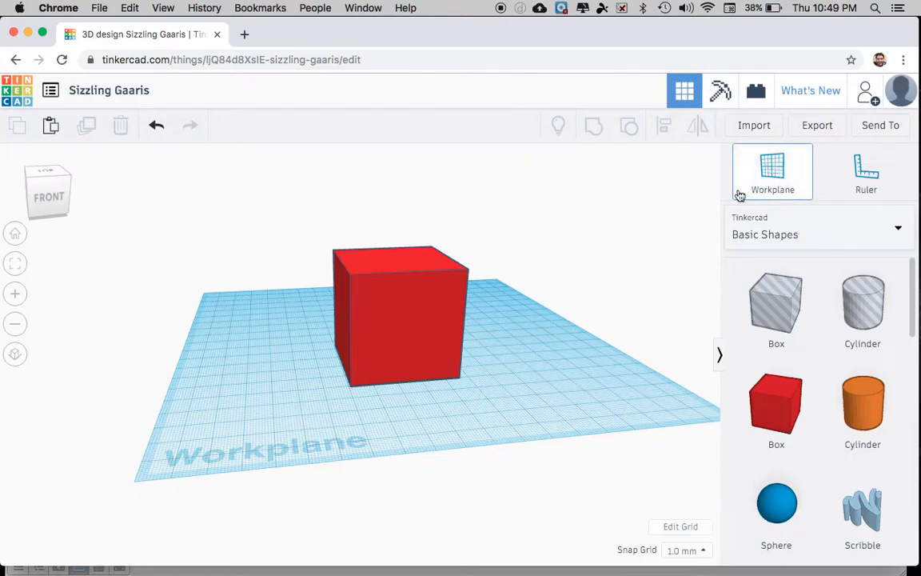
Step: Set a workplane on the red box's front face
left_click(424, 321)
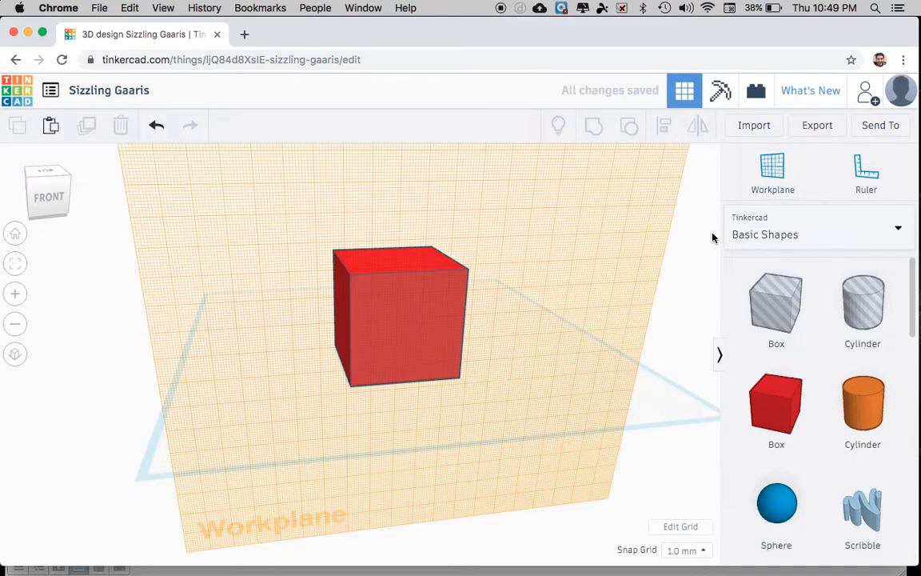
left_click(773, 177)
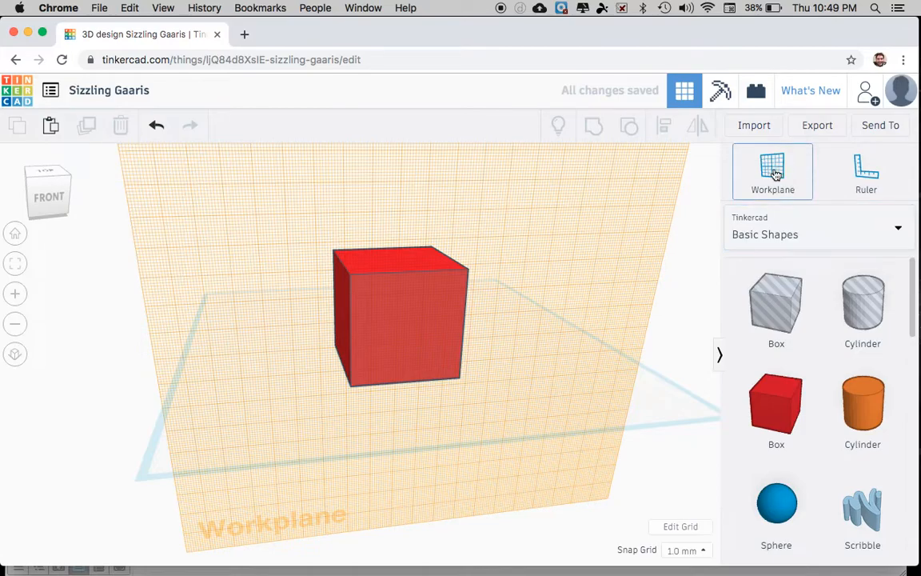
left_click(603, 342)
left_click(776, 180)
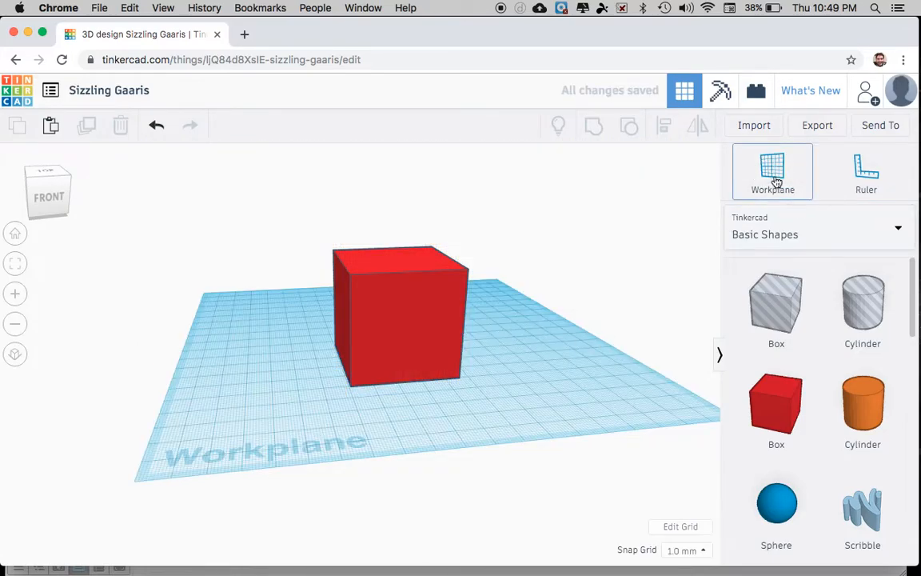
left_click(435, 308)
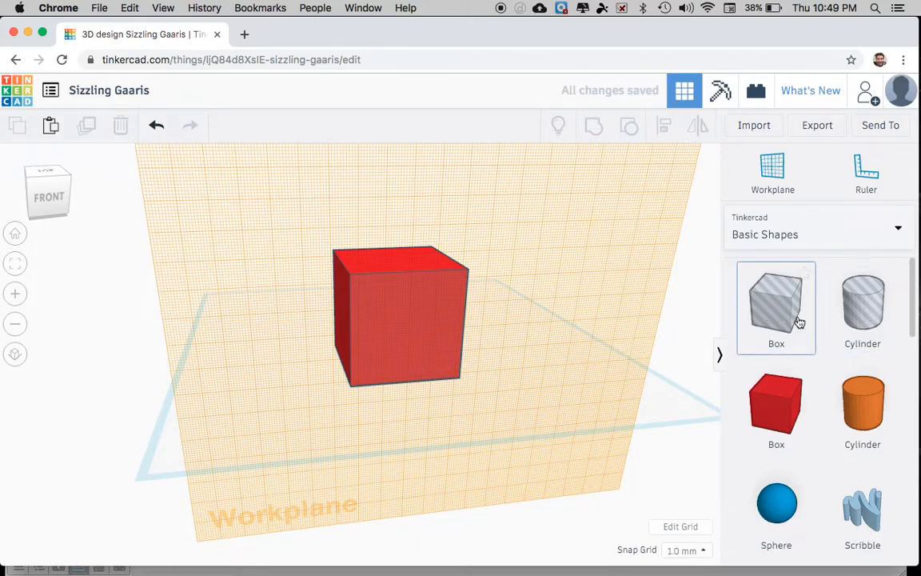
Step: Drop a hole cylinder on the box front and stretch it deeper into the box
left_click(855, 304)
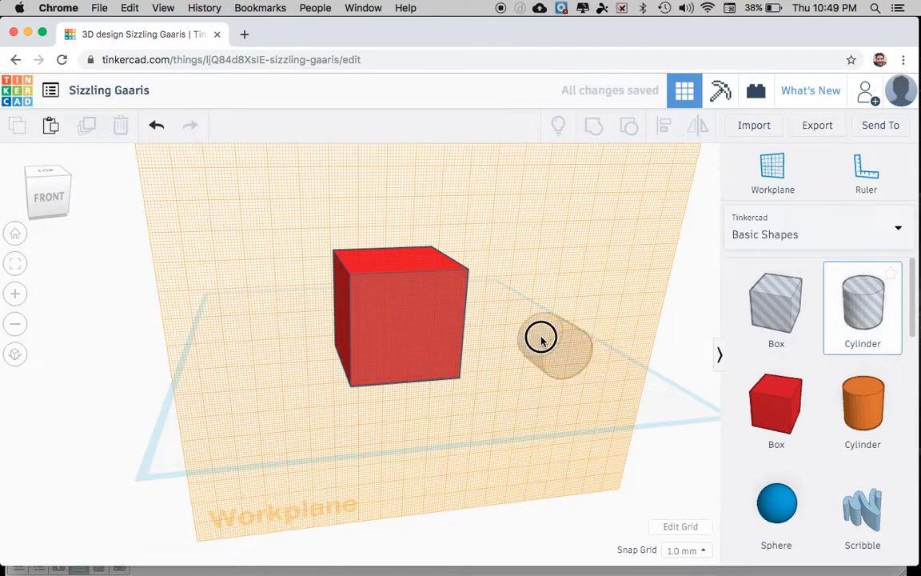
left_click(405, 324)
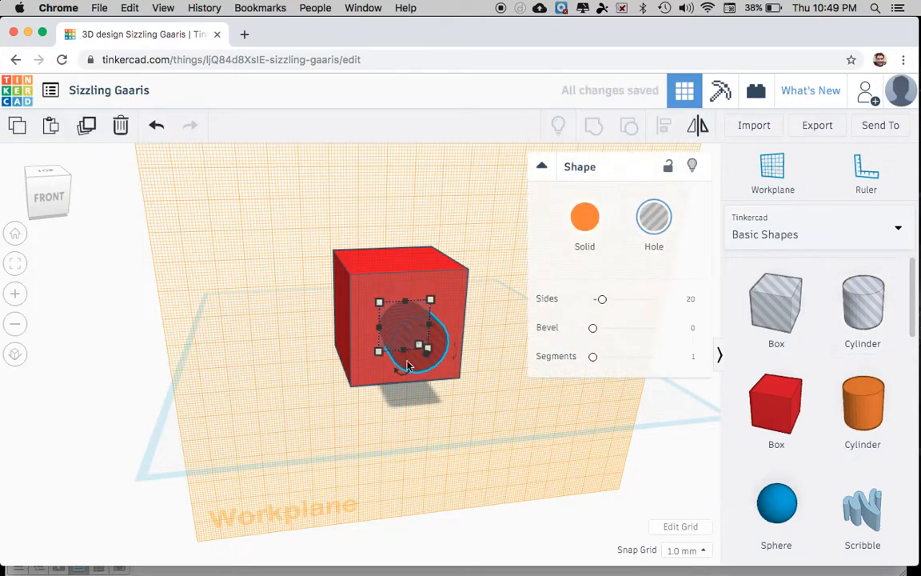
right_click_drag(334, 434, 499, 404)
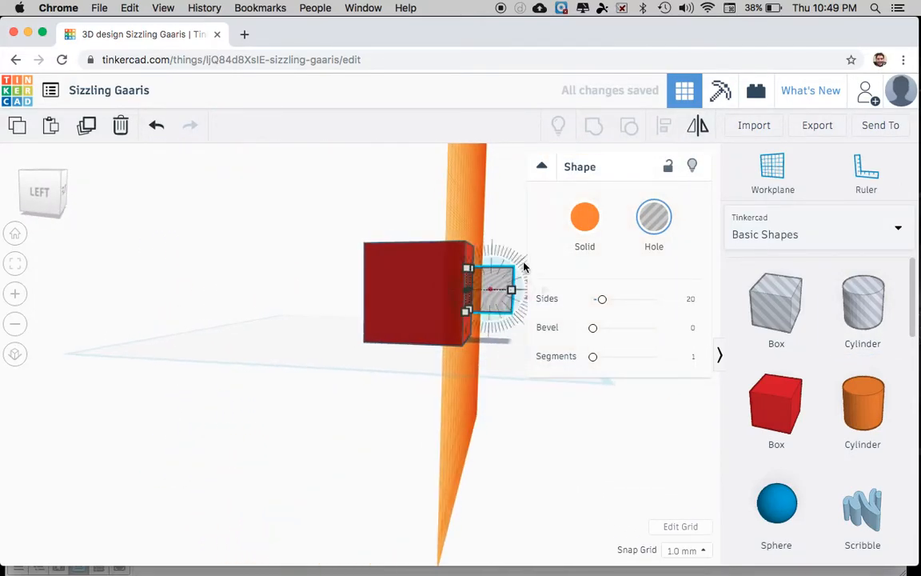
mouse_move(510, 288)
left_mouse_down()
mouse_move(613, 279)
mouse_move(621, 290)
mouse_move(516, 291)
left_mouse_up()
left_click(541, 168)
right_click_drag(599, 306, 456, 313)
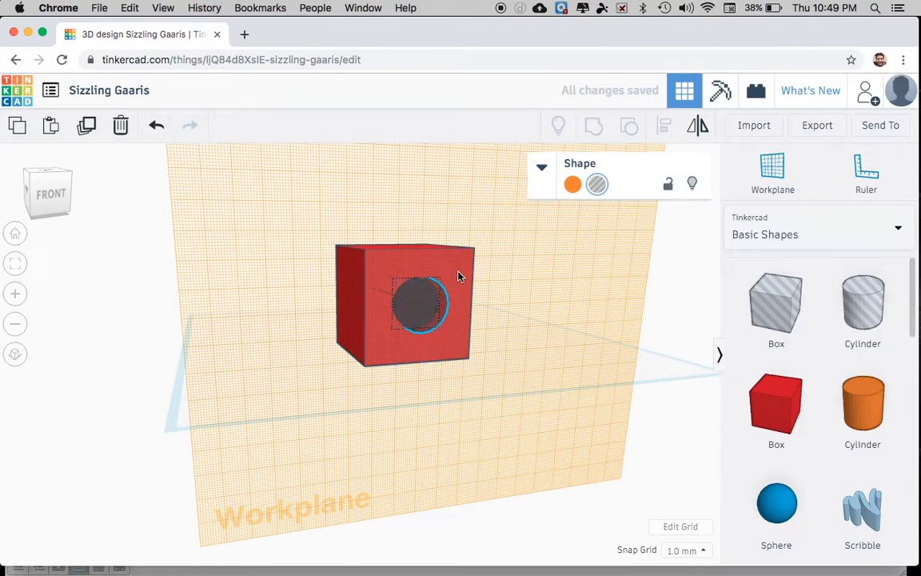
Step: Group the box with the hole cylinder to cut the round hole
left_click(459, 277, "shift")
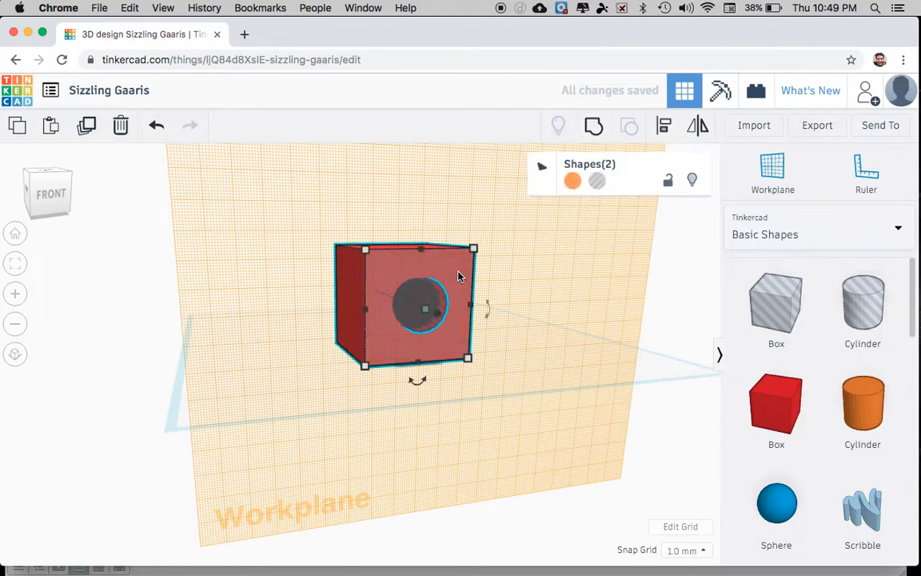
left_click(594, 128)
right_click_drag(574, 275, 532, 267)
left_click(531, 267)
mouse_move(494, 301)
right_mouse_down()
mouse_move(530, 314)
mouse_move(227, 329)
mouse_move(130, 313)
mouse_move(101, 278)
mouse_move(107, 331)
mouse_move(420, 292)
mouse_move(510, 298)
mouse_move(525, 312)
mouse_move(499, 324)
mouse_move(489, 320)
mouse_move(503, 300)
mouse_move(496, 306)
right_mouse_up()
right_click_drag(389, 366, 392, 389)
right_click_drag(514, 365, 454, 356)
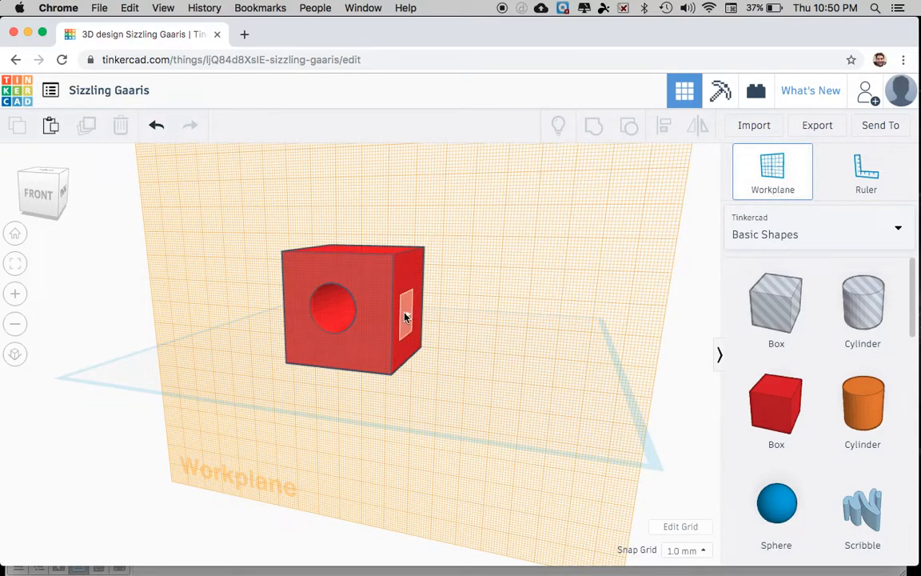
Step: Place a hole box on the cube's right face, widened and 28 high
left_click(405, 318)
left_click_drag(784, 301, 404, 270)
right_click_drag(505, 310, 370, 265)
right_click_drag(451, 303, 309, 291)
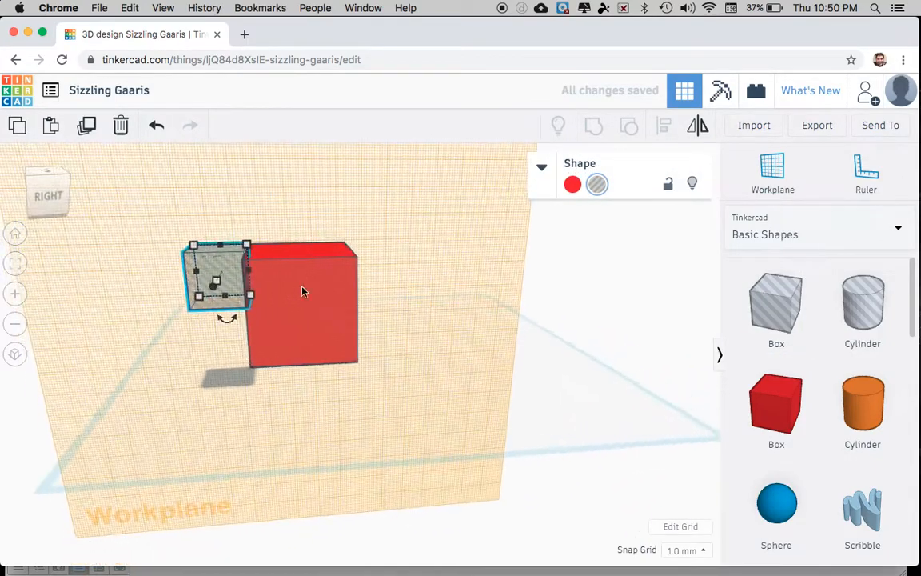
left_click_drag(248, 278, 392, 271)
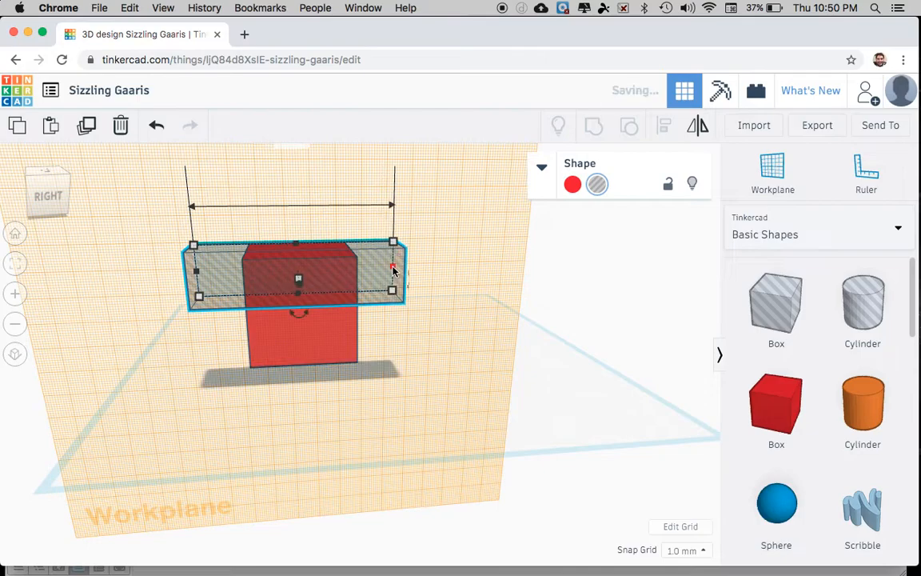
left_click_drag(297, 246, 295, 222)
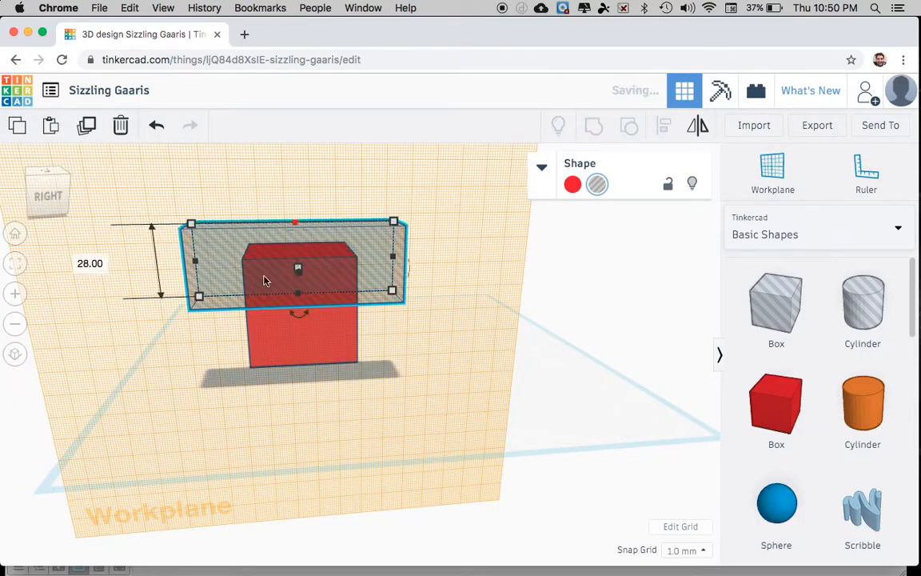
Step: Rotate the hole box about 30°, position it over the top edge, and group it with the cube
right_click_drag(152, 373, 349, 365)
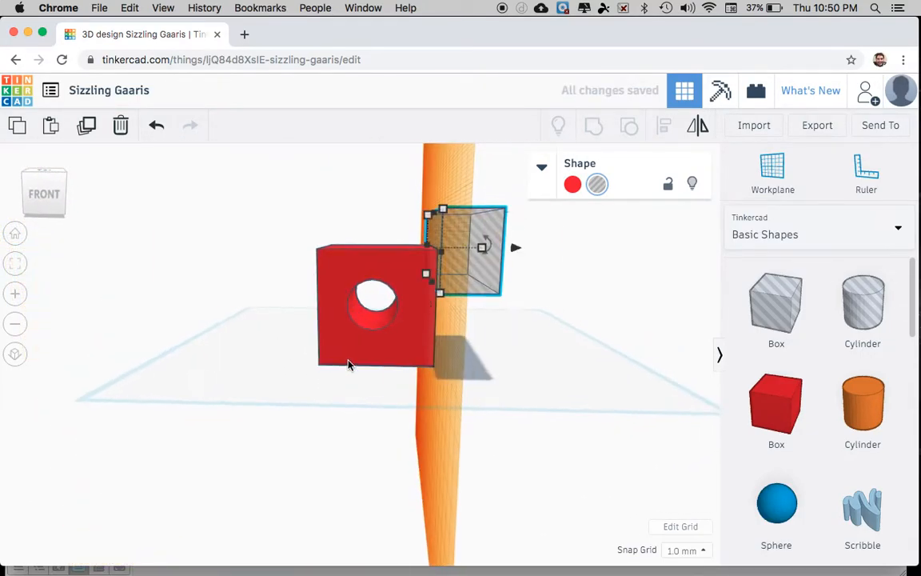
left_click_drag(482, 246, 500, 208)
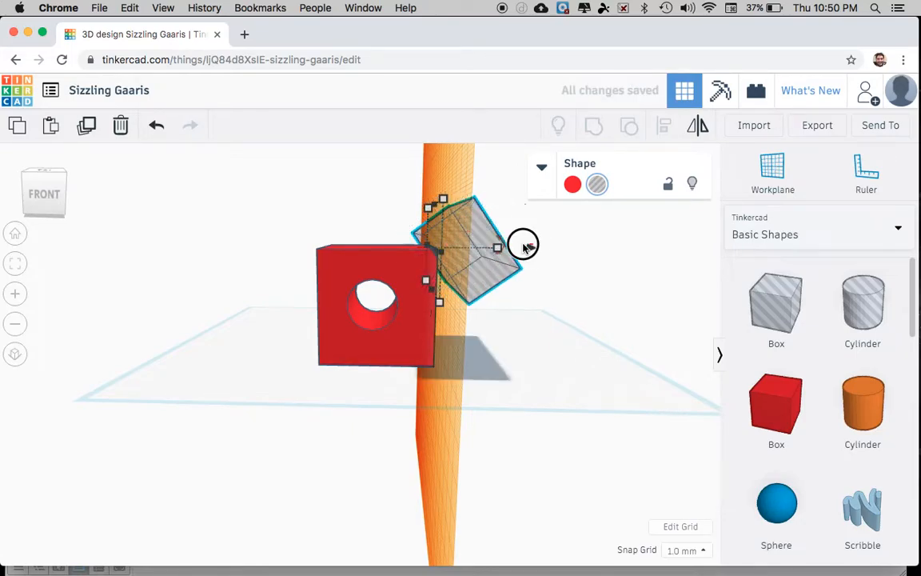
left_click_drag(530, 249, 506, 250)
right_click_drag(544, 294, 520, 330)
left_click(319, 290, "shift")
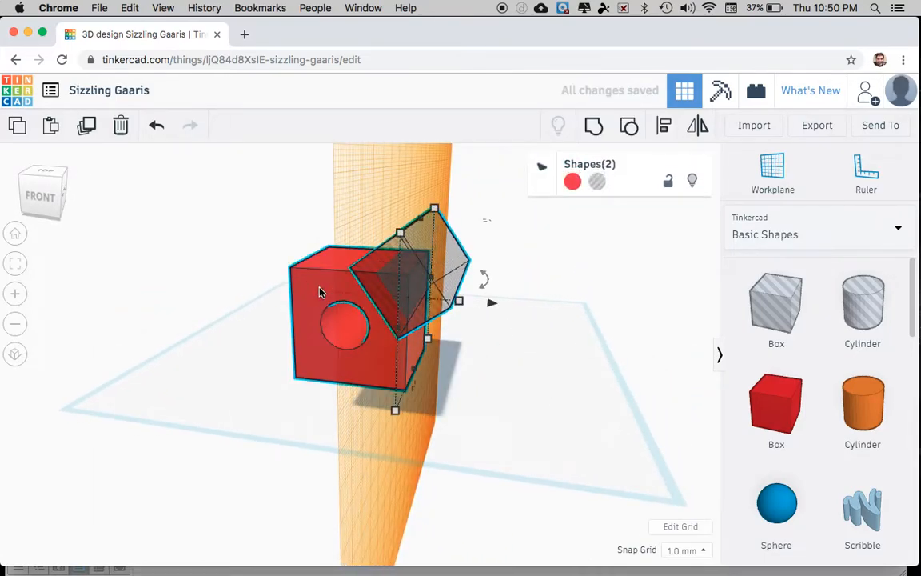
left_click(594, 128)
right_click_drag(531, 316, 590, 398)
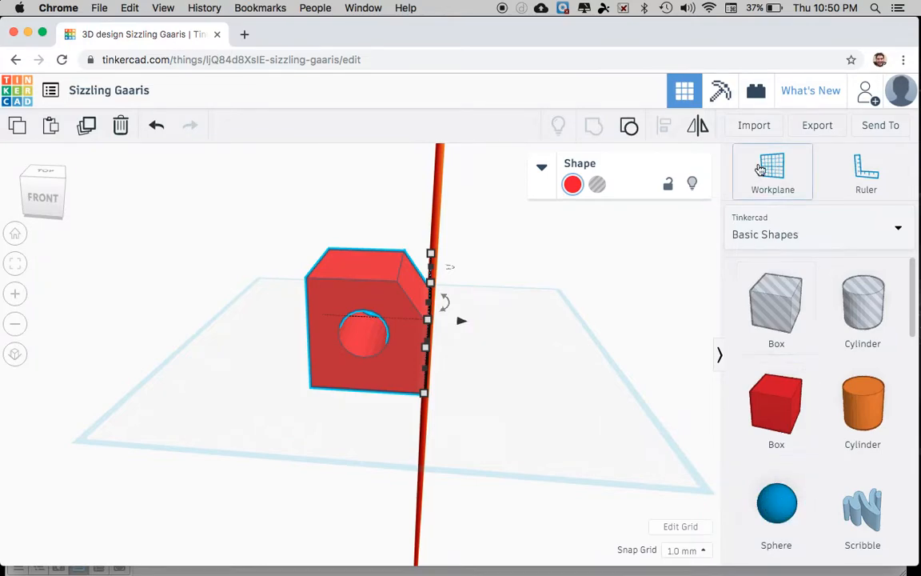
Step: Drop a sphere on the box top near a corner and sink it 7 mm
left_click(379, 267)
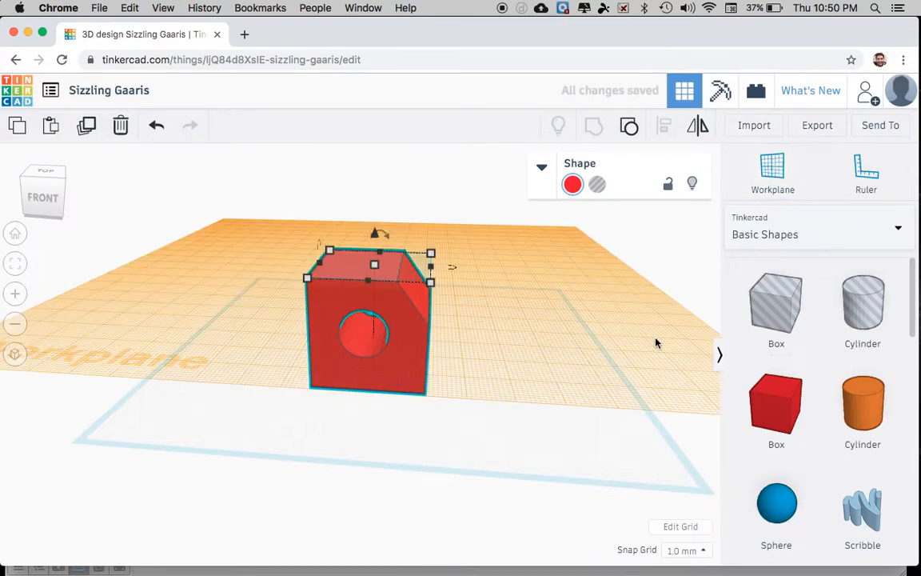
left_click_drag(786, 513, 357, 274)
right_click_drag(513, 314, 330, 236)
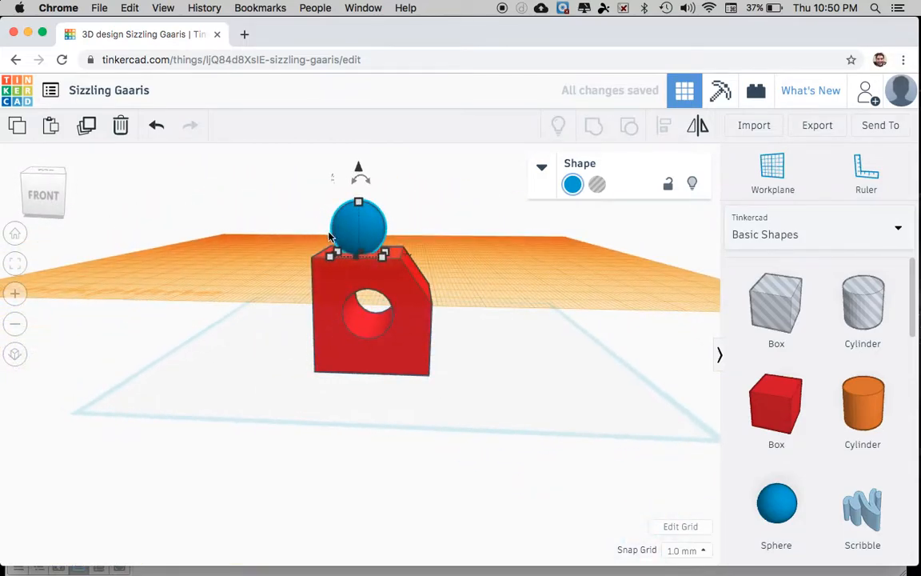
mouse_move(353, 226)
left_mouse_down()
mouse_move(343, 230)
mouse_move(353, 213)
mouse_move(342, 230)
mouse_move(346, 222)
left_mouse_up()
right_click_drag(411, 248, 300, 370)
left_click_drag(267, 464, 289, 429)
right_click_drag(463, 404, 394, 290)
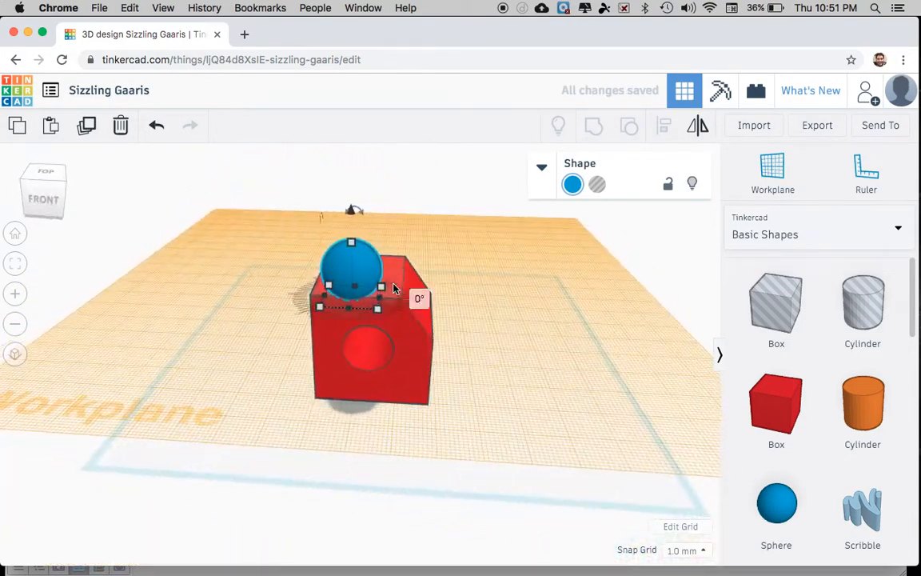
left_click_drag(349, 214, 350, 231)
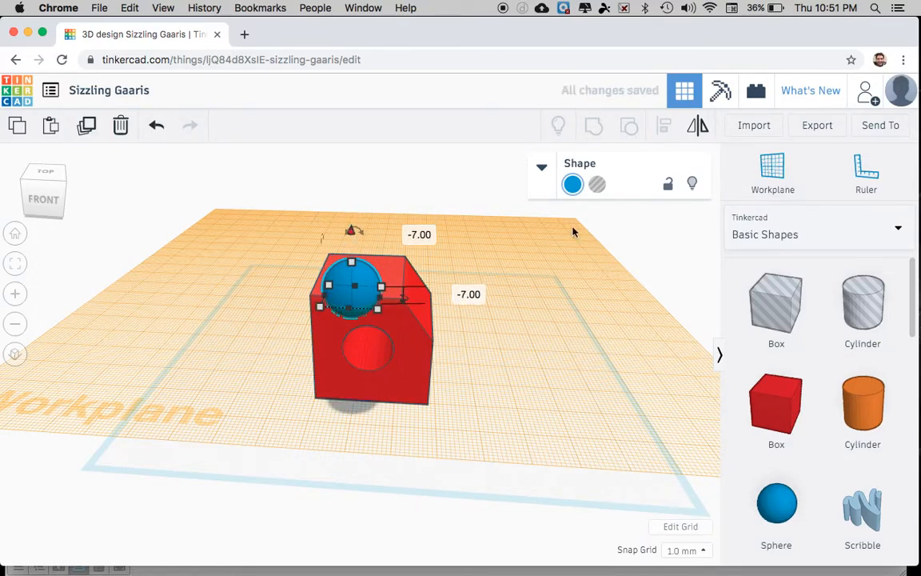
Step: Make the sphere a hole and group it with the box to form the dent
left_click(598, 185)
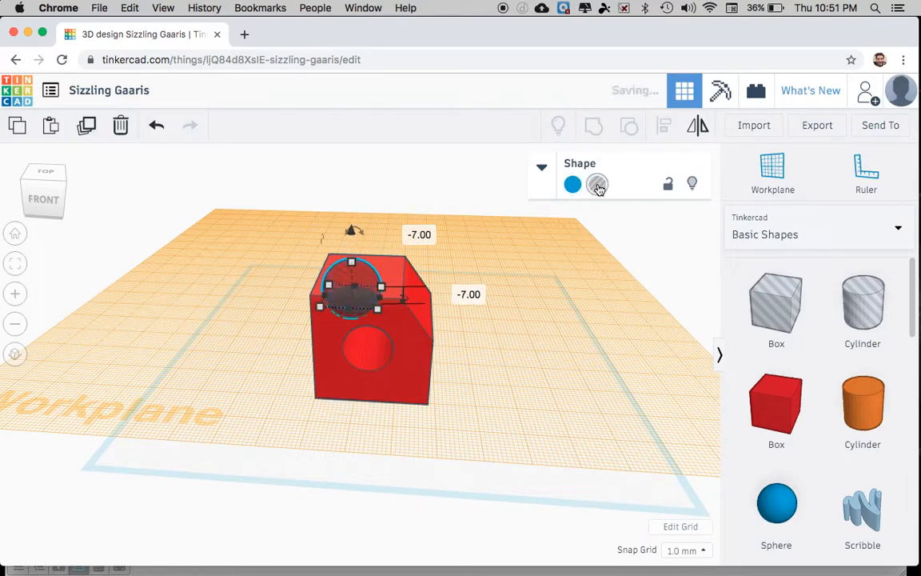
left_click(400, 266, "shift")
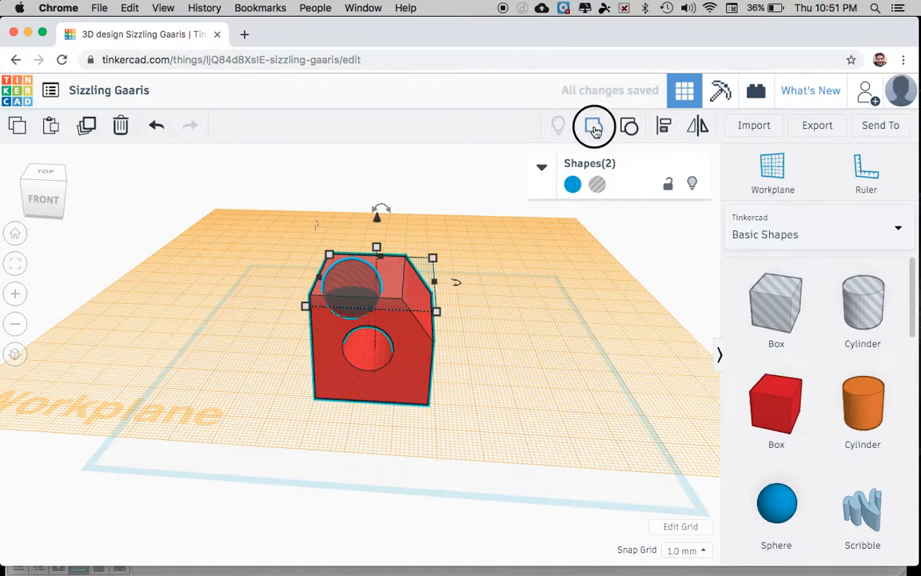
left_click(594, 128)
right_click_drag(506, 294, 589, 313)
Step: Reset the workplane to the default grid
left_click(772, 174)
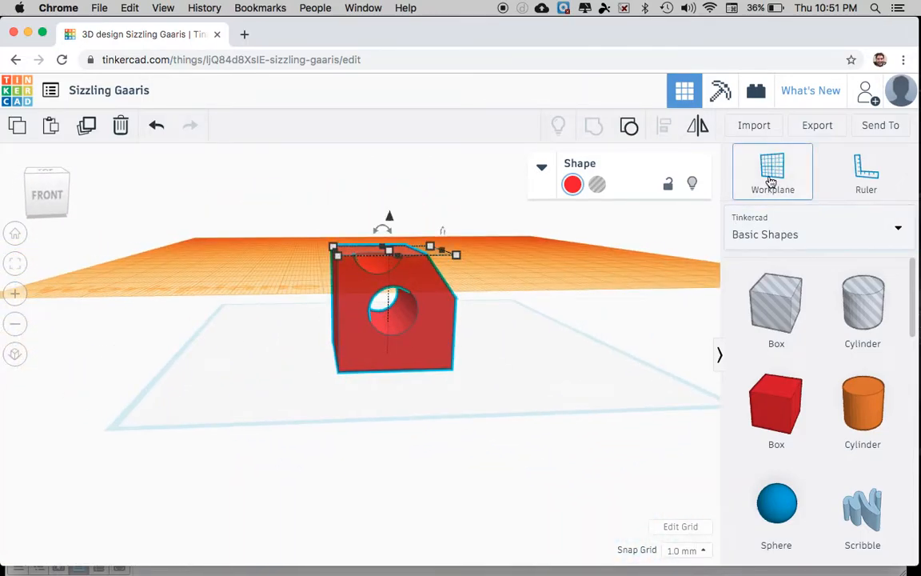
left_click(583, 407)
right_click_drag(568, 364, 160, 226)
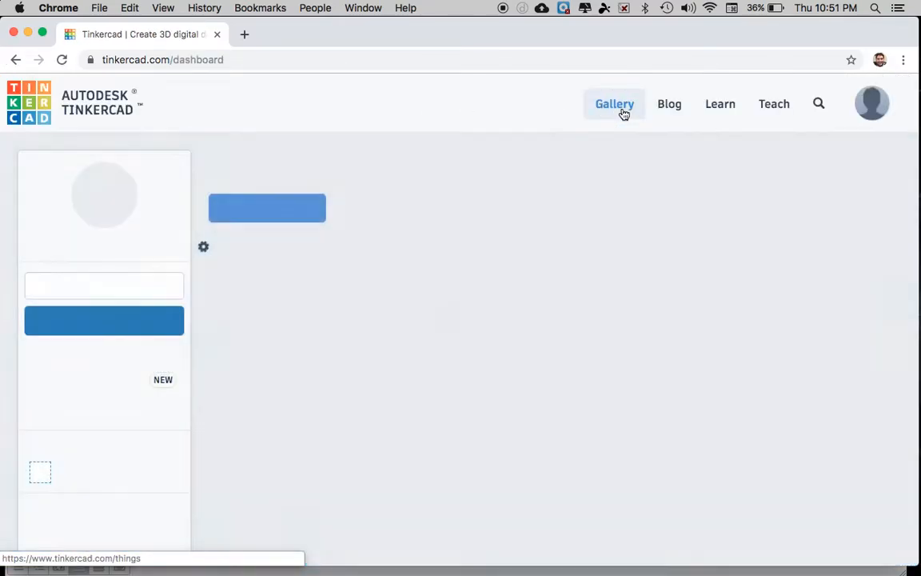
Step: Open the Tinkercad Gallery and scroll through the staff-favourite designs
left_click(623, 113)
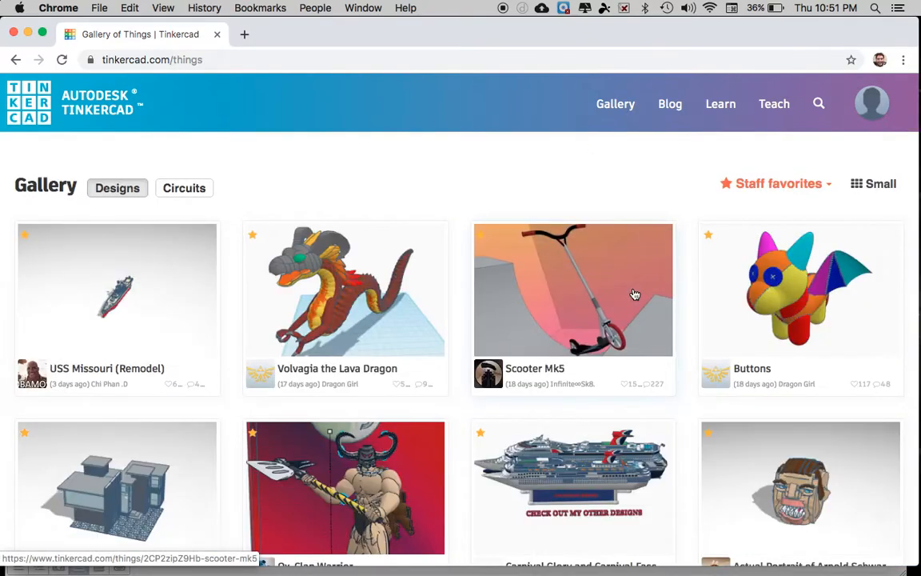
scroll(634, 294, "down", 10)
scroll(634, 295, "down", 10)
scroll(634, 294, "up", 7)
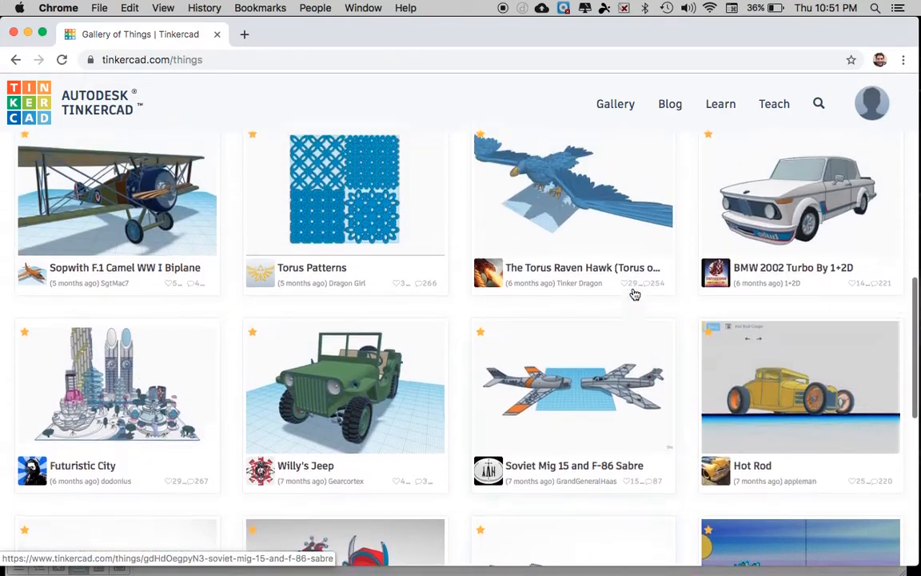
scroll(634, 294, "up", 10)
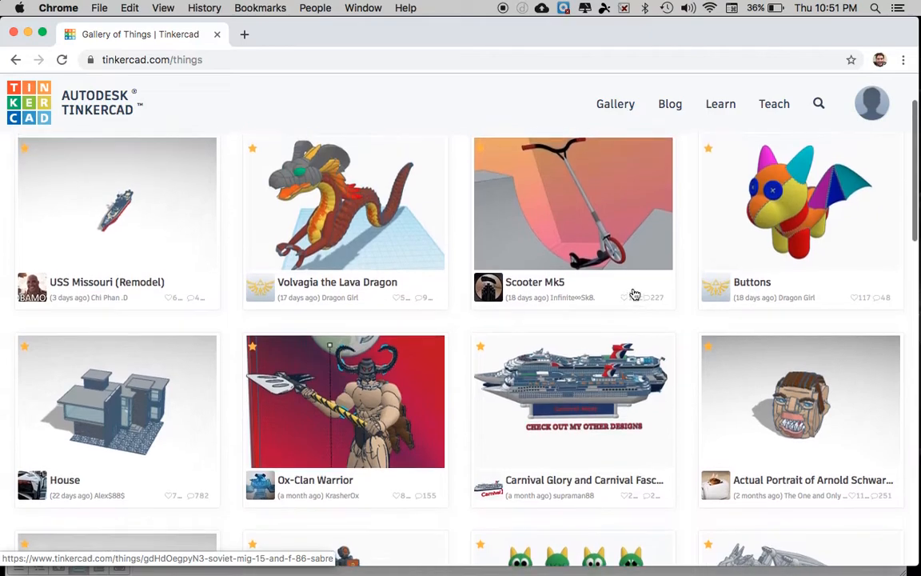
scroll(634, 294, "up", 2)
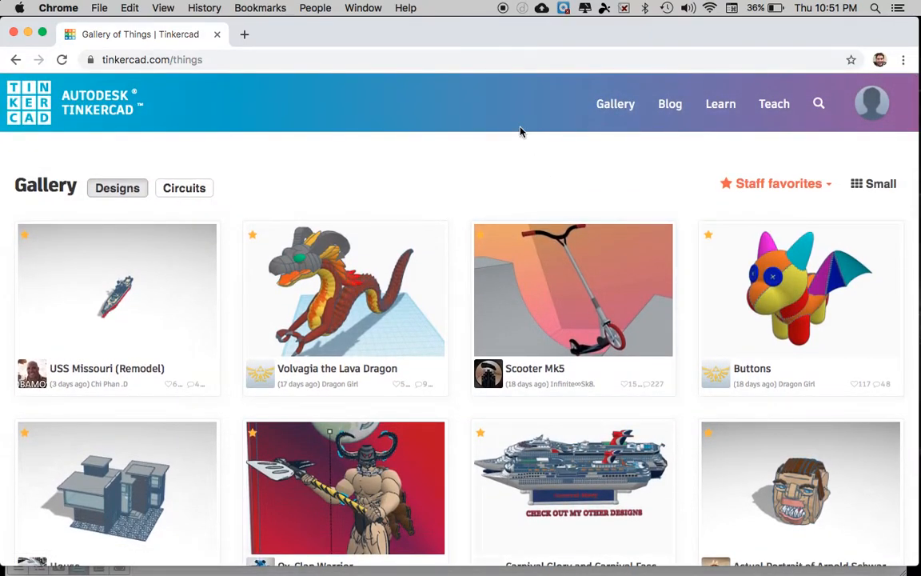